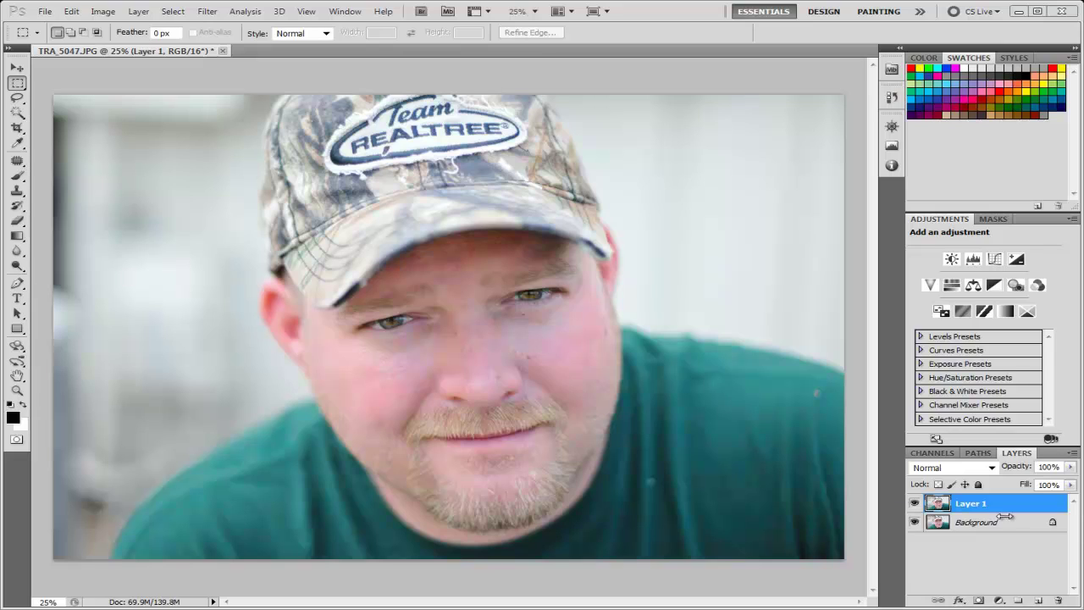
Step: Confirm the duplicate layer's name, reselect Layer 1 and bring up the Filter menu
key("Return")
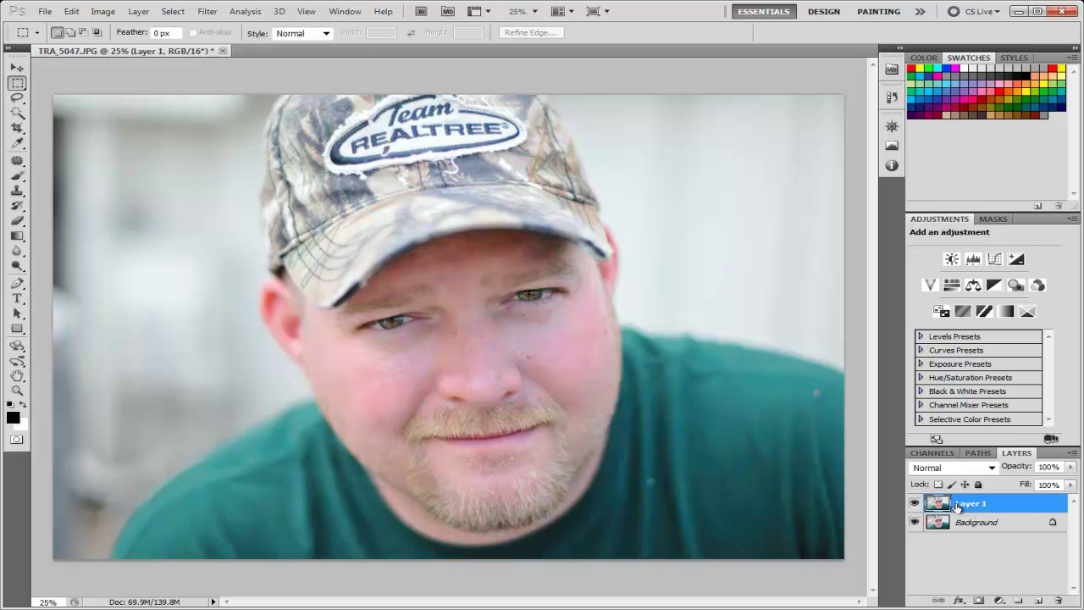
left_click(976, 524)
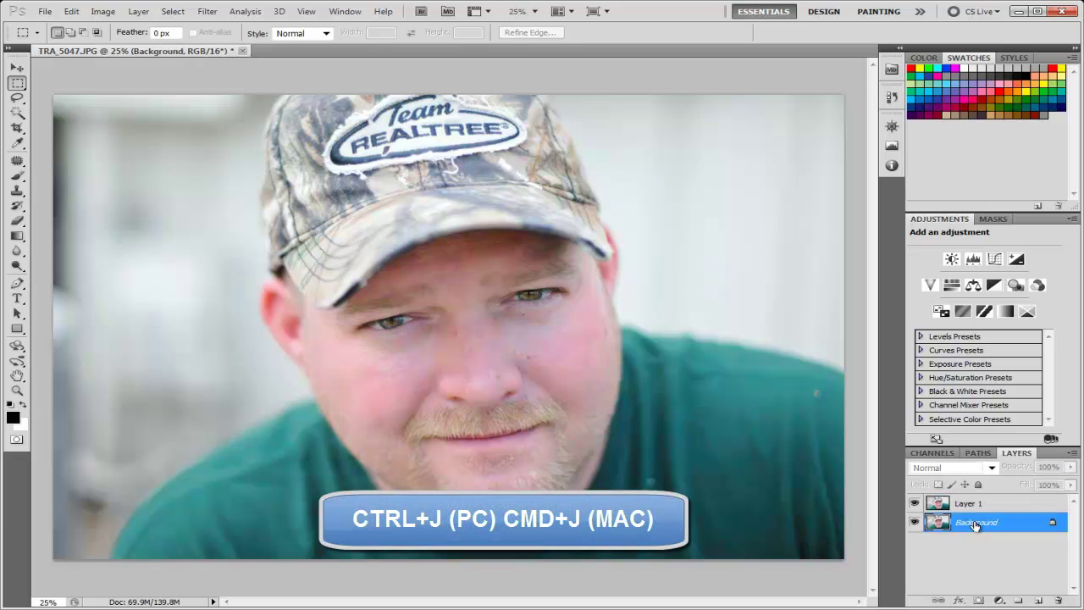
left_click(982, 507)
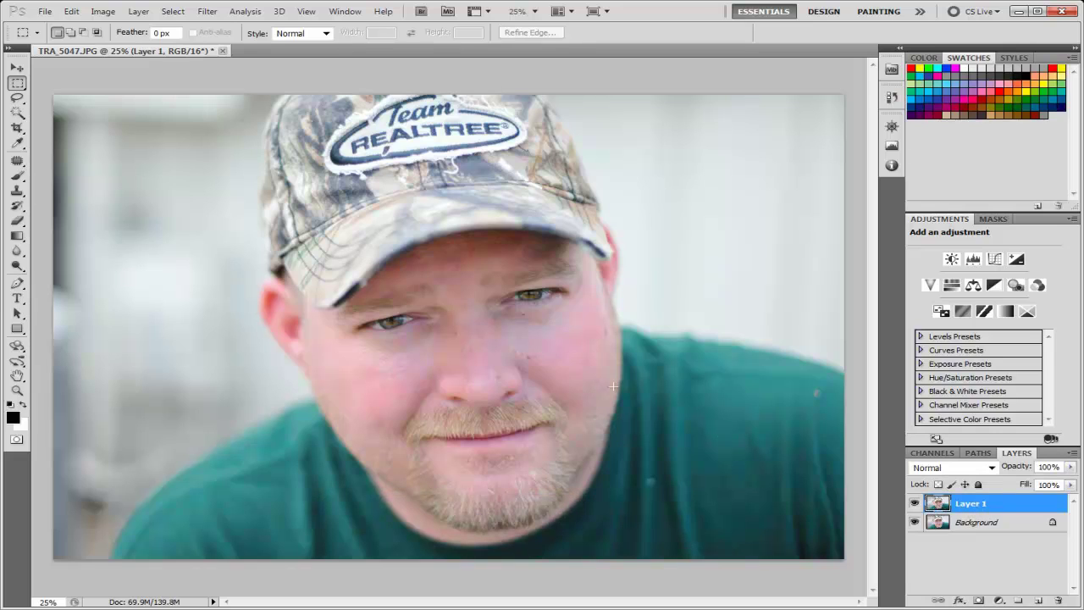
left_click(208, 12)
Step: Open Liquify with Forward Warp, test-warp the left cheek, then undo it
left_click(294, 112)
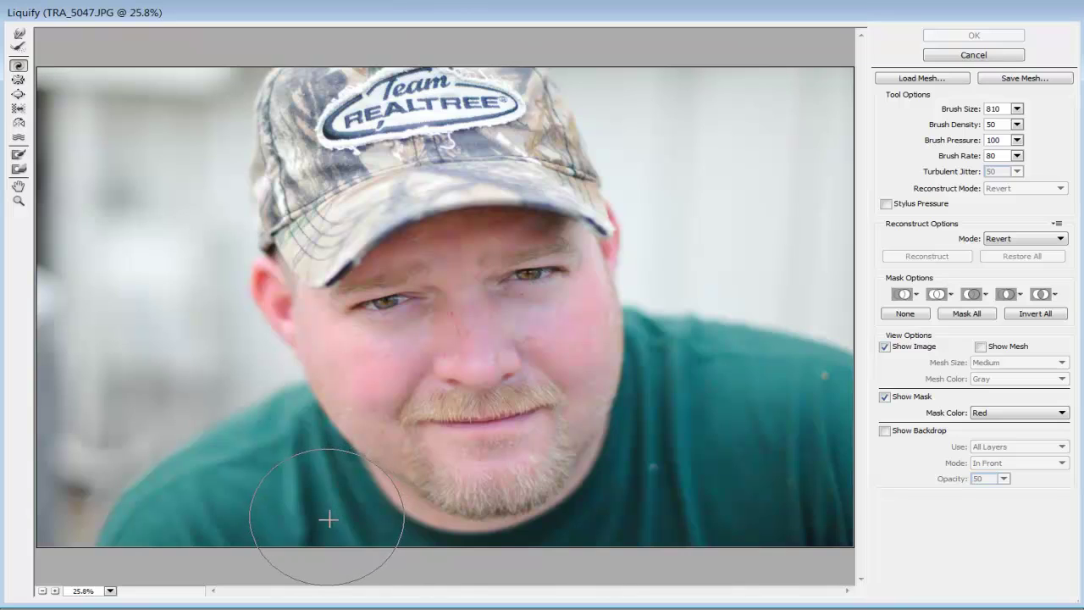
left_click(18, 36)
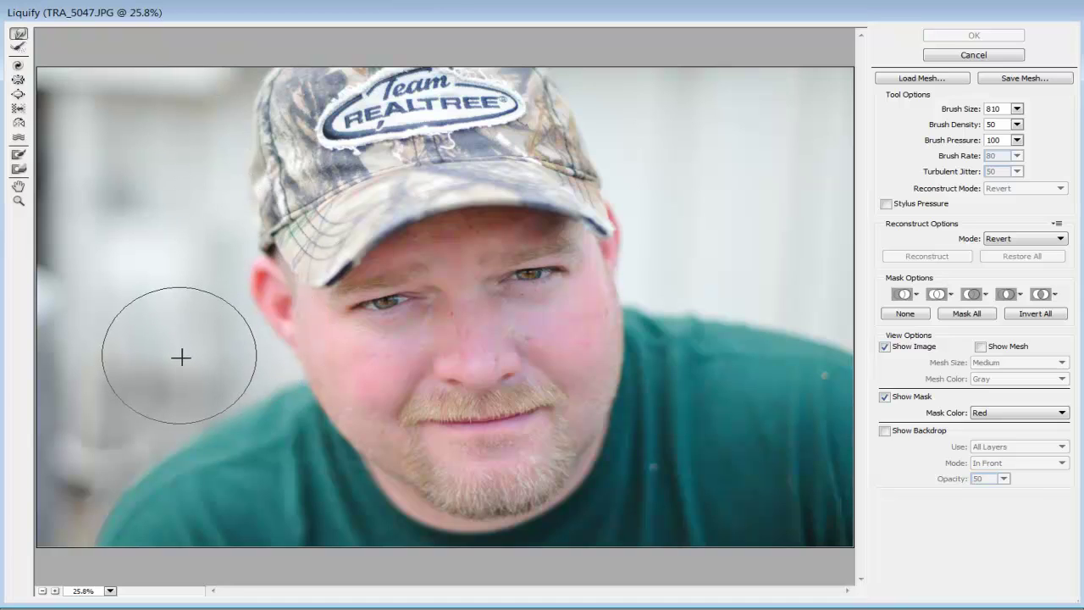
left_click_drag(286, 407, 389, 357)
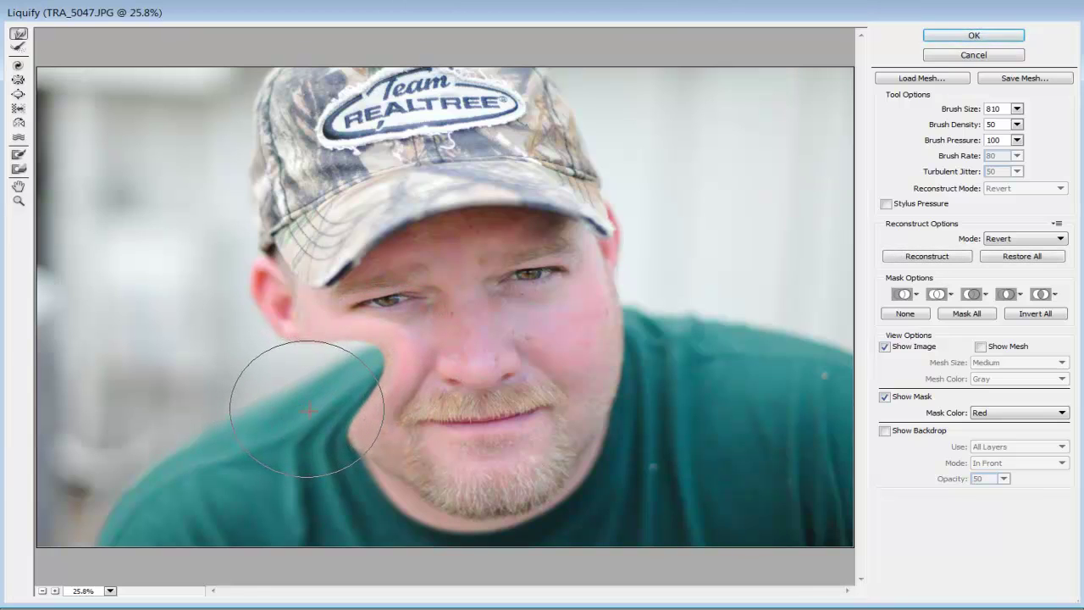
key("ctrl+z")
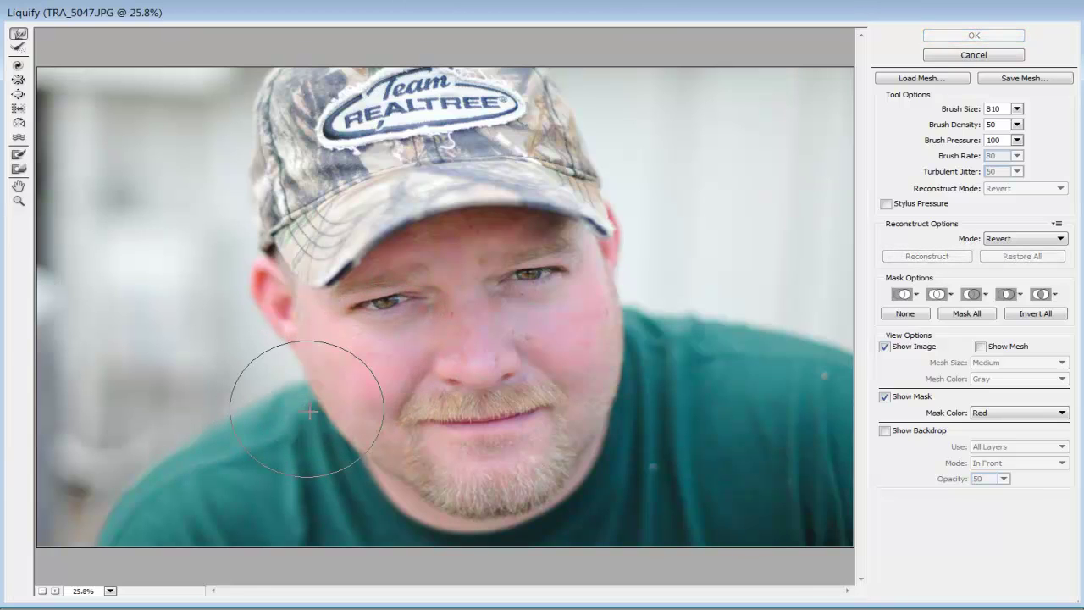
left_click(17, 68)
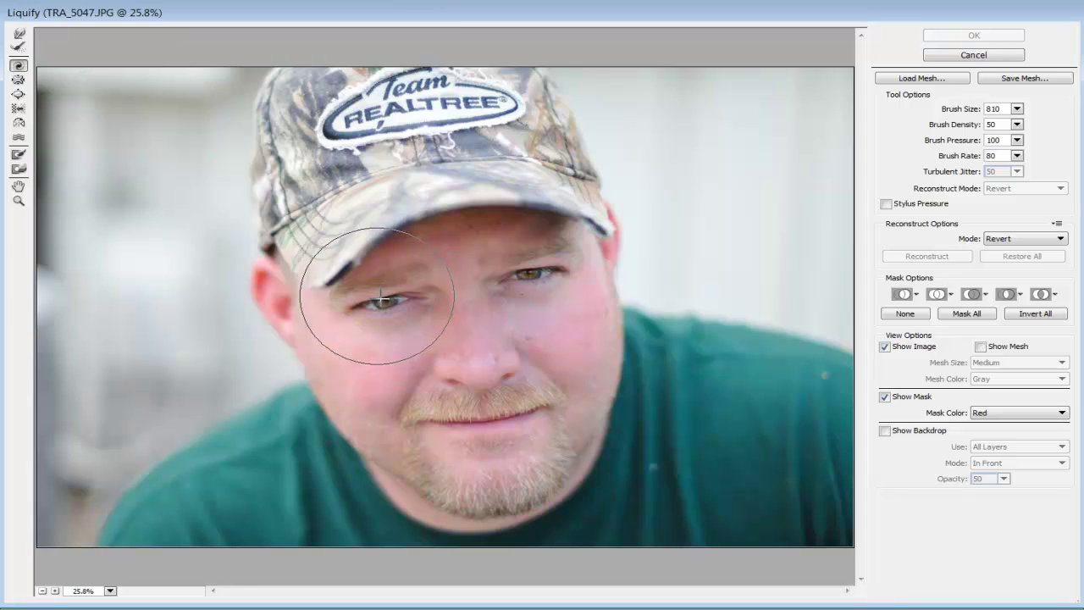
left_click_drag(388, 301, 391, 301)
key("ctrl+z")
key("ctrl+alt+z")
key("ctrl+alt+z")
key("ctrl+alt+z")
key("ctrl+alt+z")
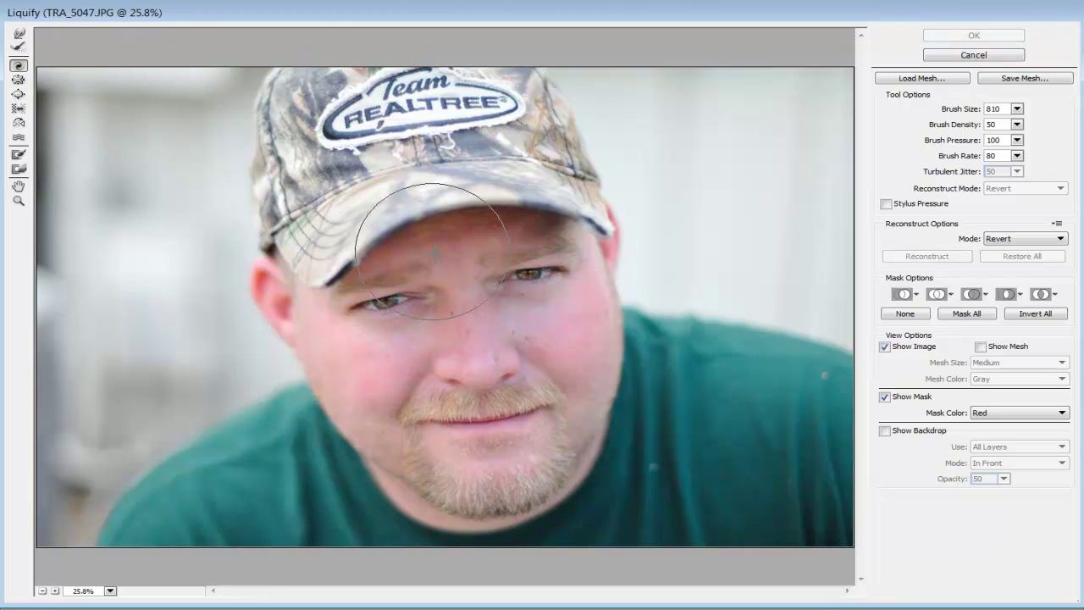
left_click_drag(392, 300, 392, 300)
key("ctrl+alt+z")
key("ctrl+alt+z")
key("ctrl+alt+z")
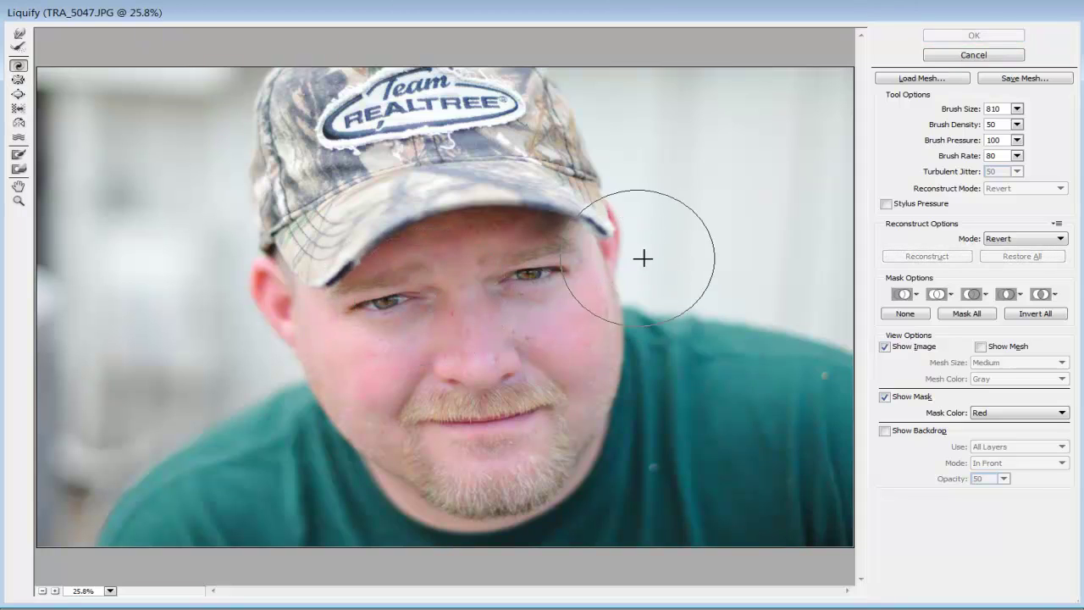
Step: Shrink the Forward Warp brush to size 211 and undo a trial mustache pull
left_click(20, 36)
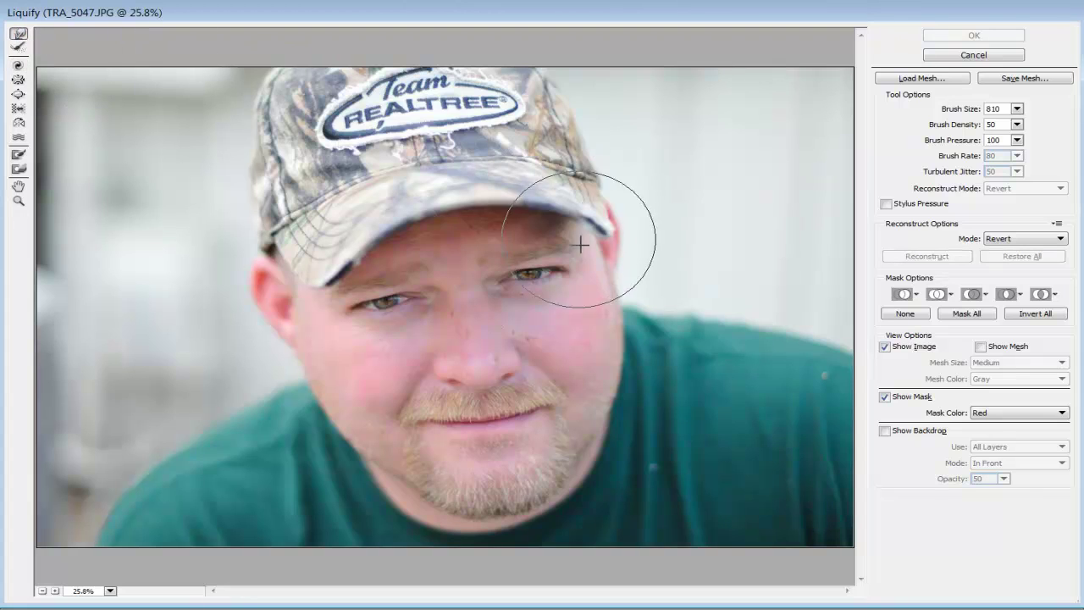
left_click(1017, 109)
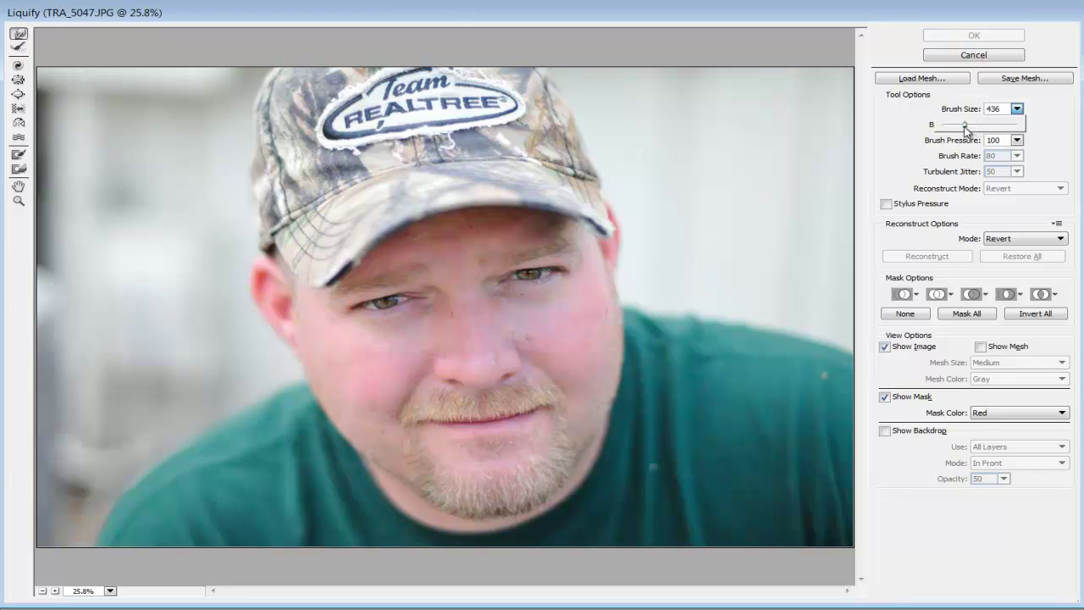
left_click(425, 422)
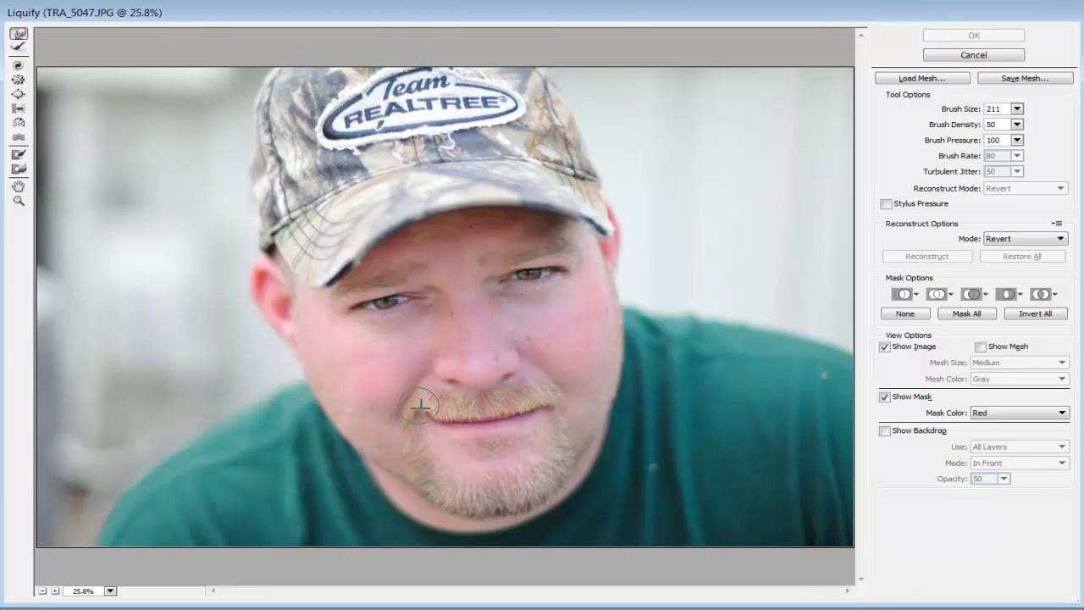
left_click_drag(410, 375, 425, 373)
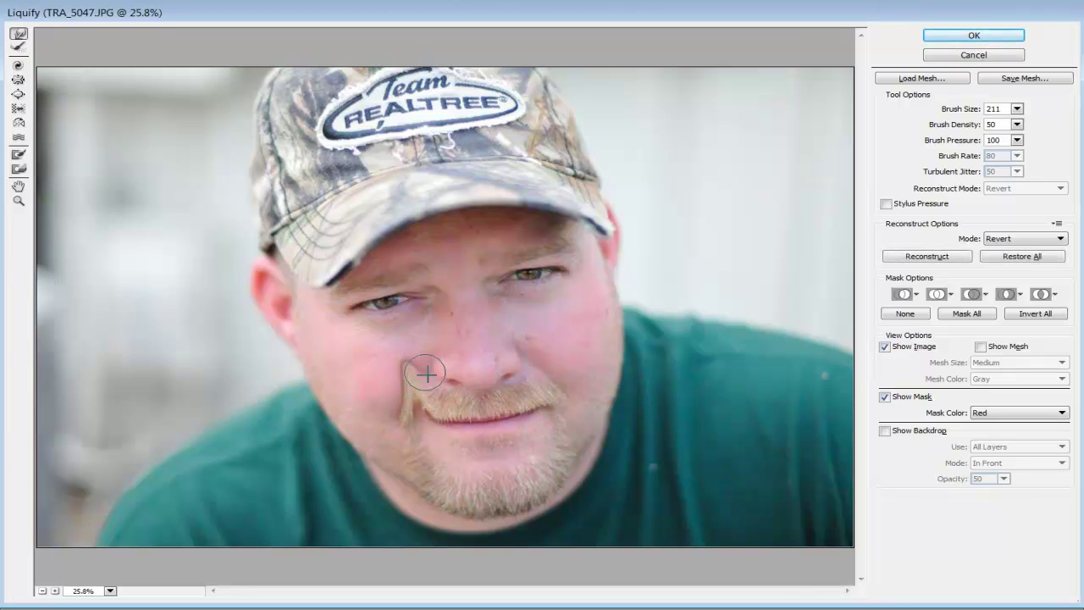
key("ctrl+z")
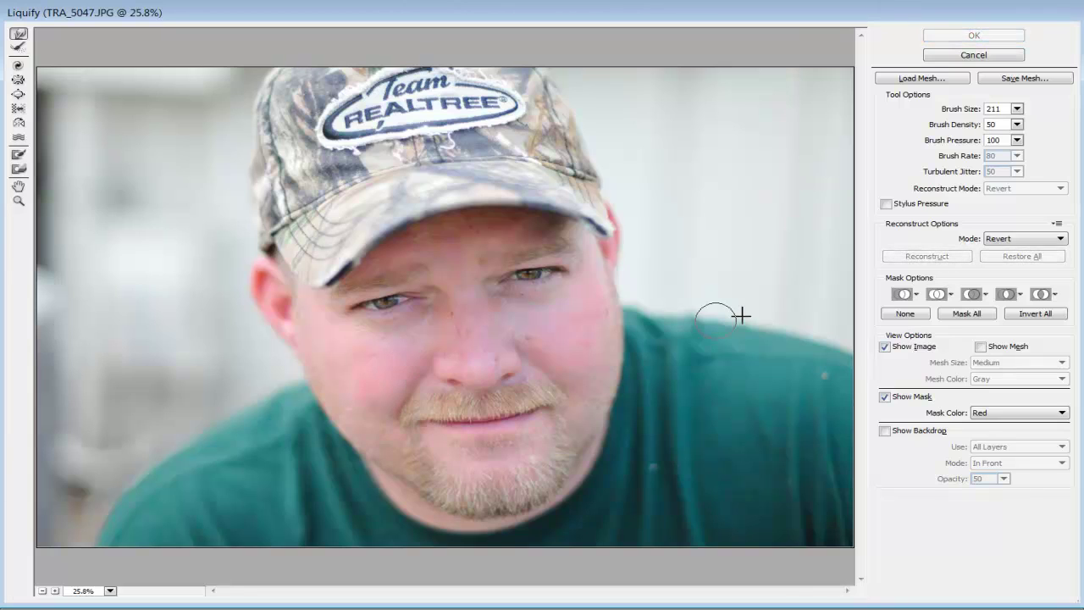
Step: Enlarge the brush to 930 and push the mouth corner upward into a smile
left_click(1018, 108)
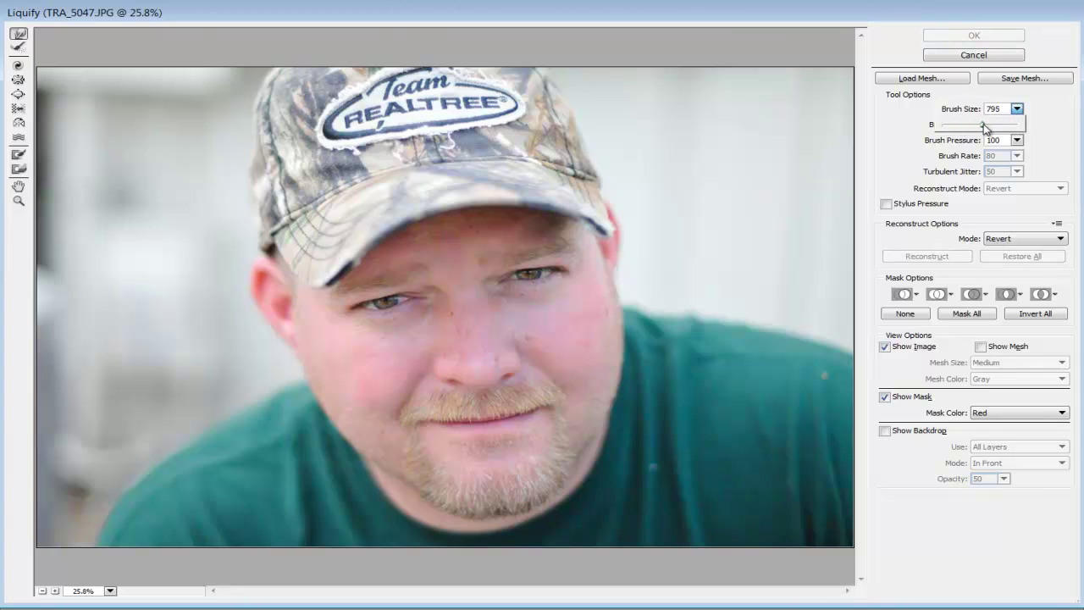
left_click_drag(991, 127, 993, 127)
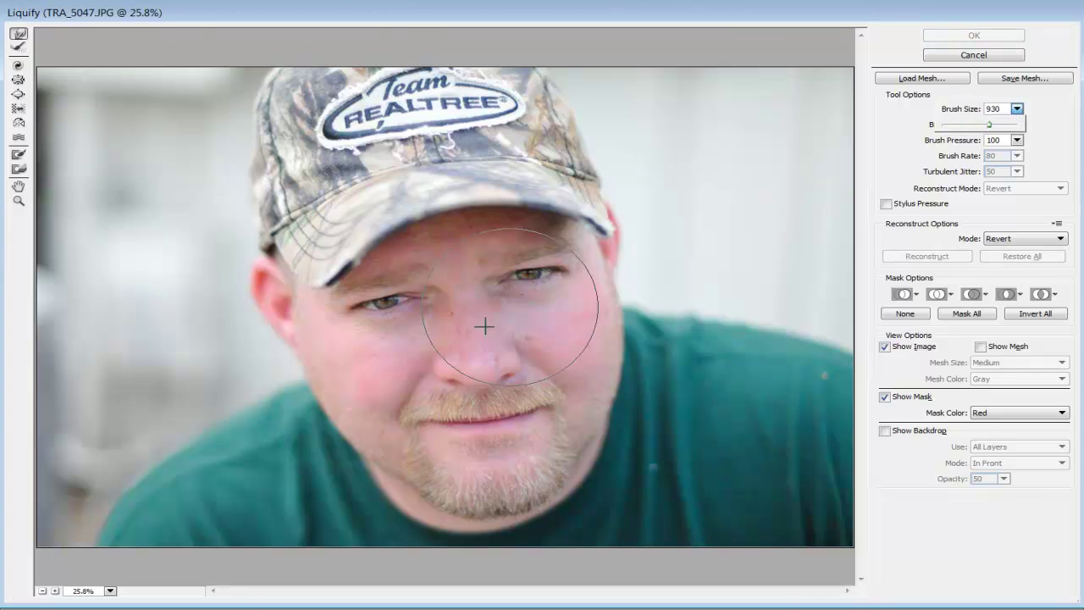
left_click(404, 412)
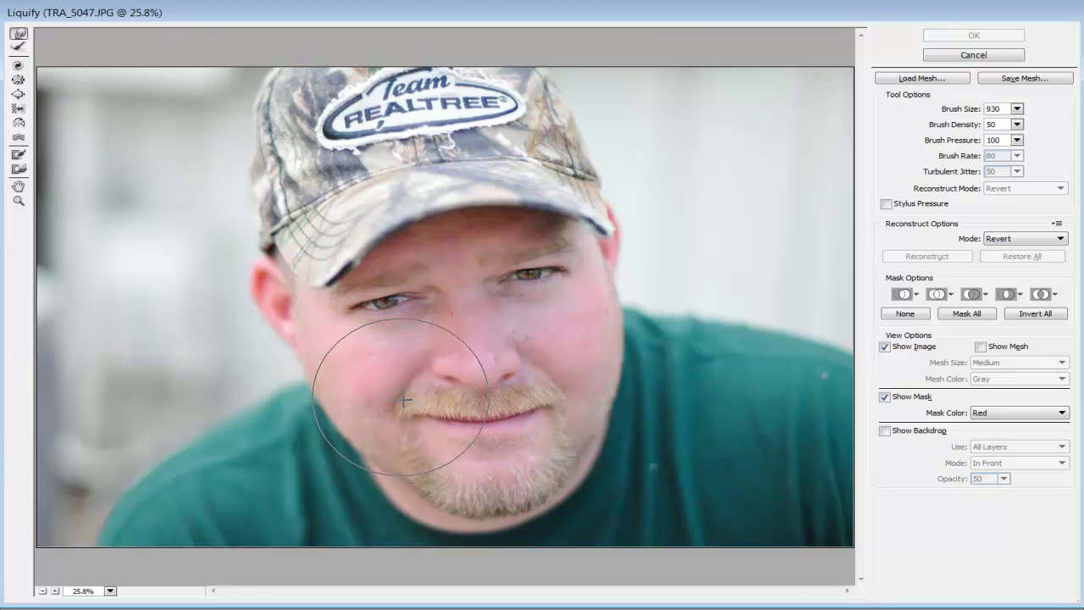
left_click_drag(399, 395, 416, 375)
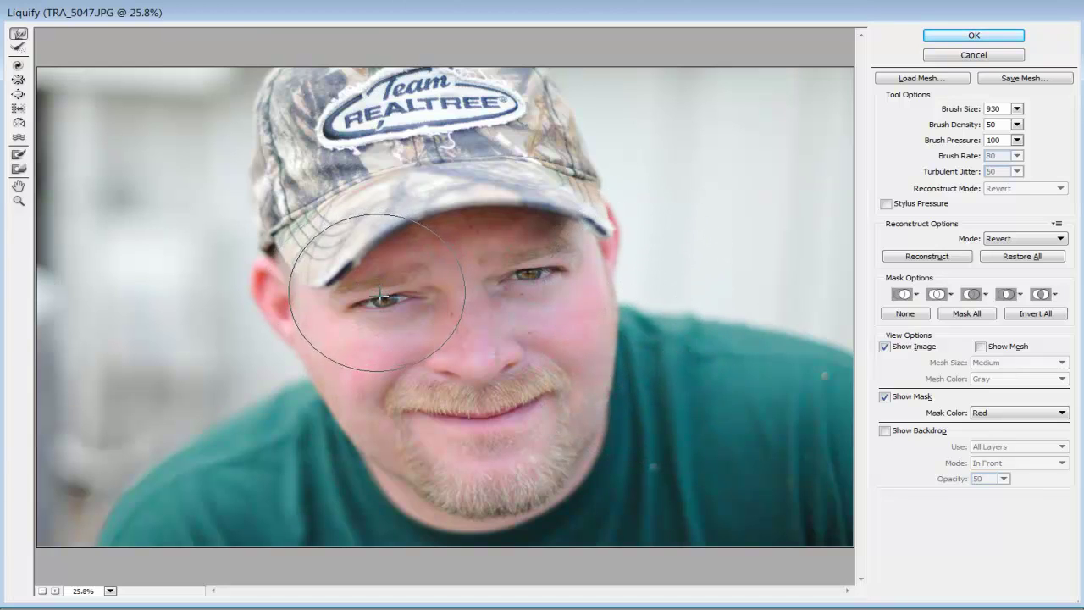
Step: Try Twirl, then use Forward Warp at brush size 691 to enlarge the left eye
left_click(17, 65)
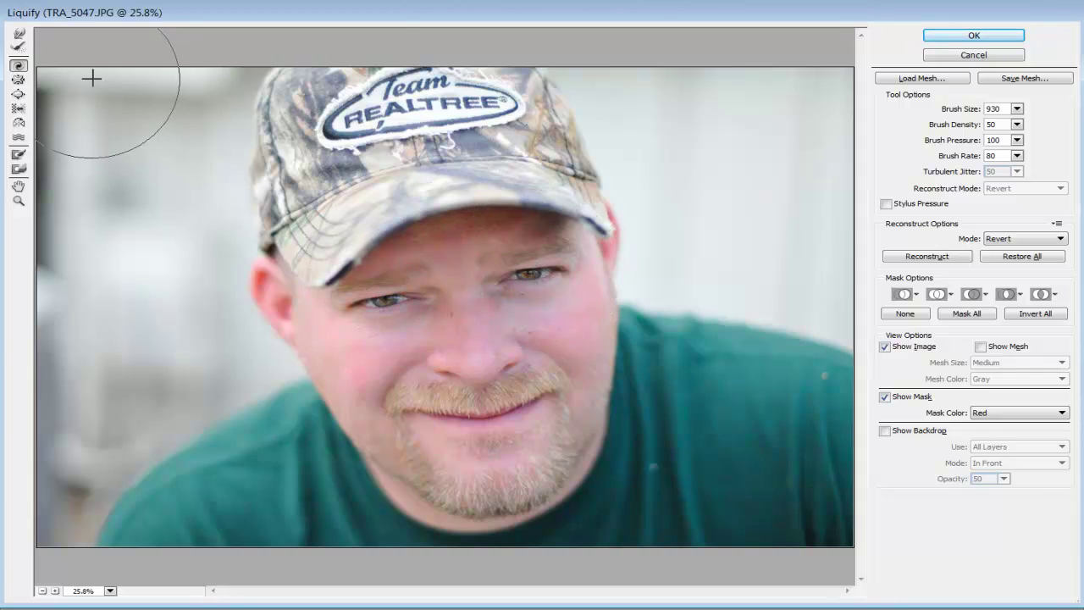
key("alt")
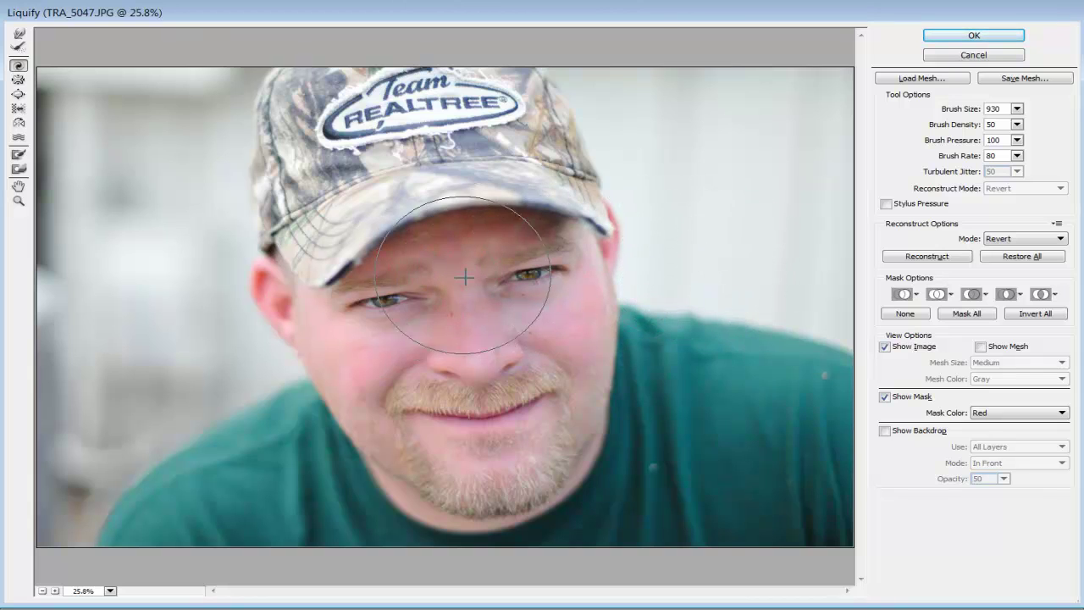
left_click(20, 36)
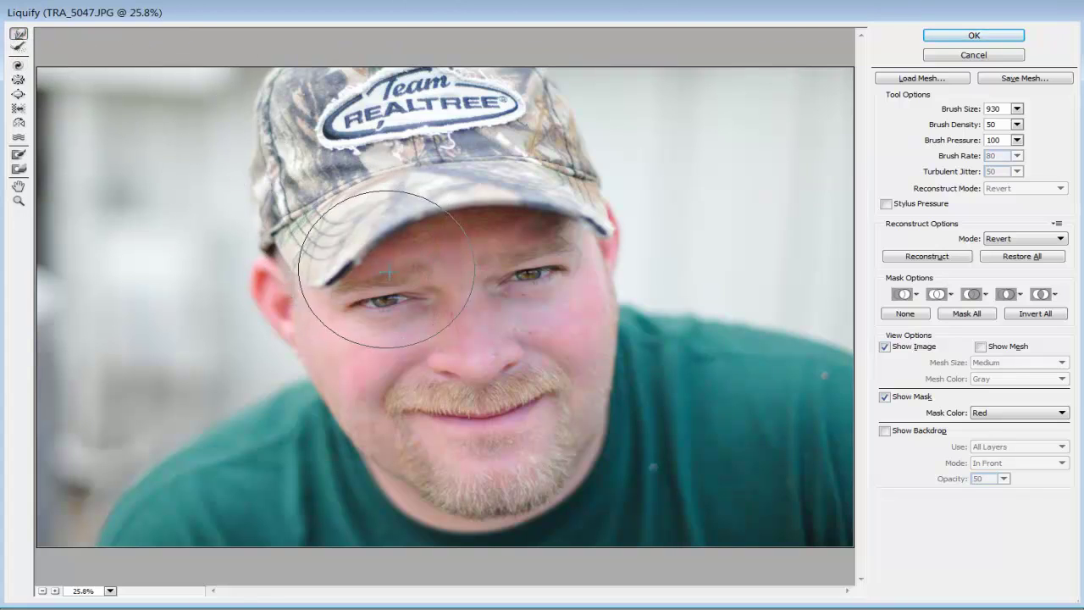
left_click(1016, 109)
left_click_drag(991, 125, 979, 127)
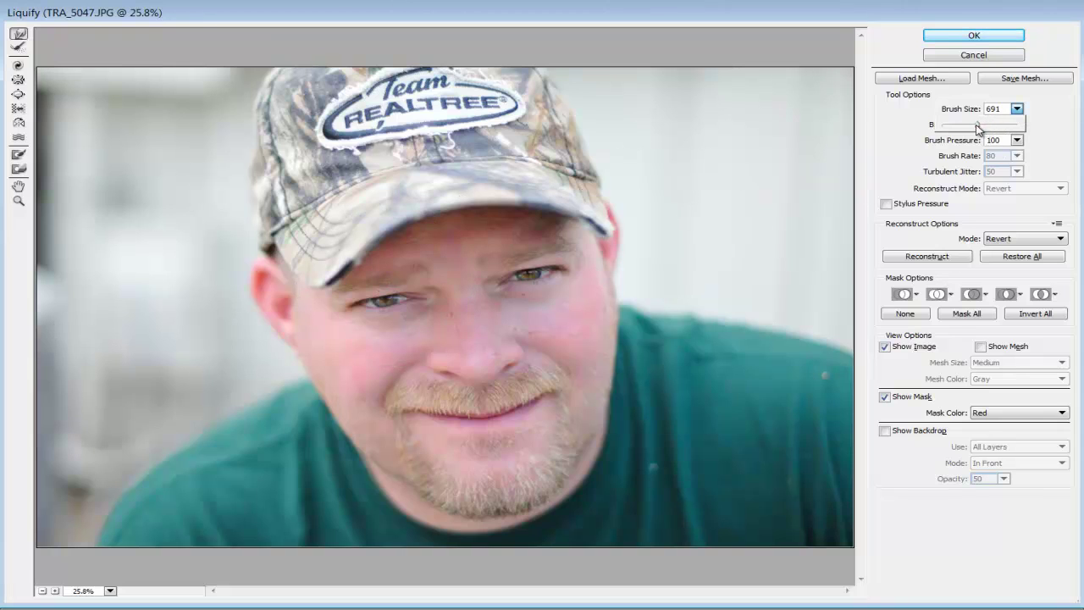
left_click(381, 293)
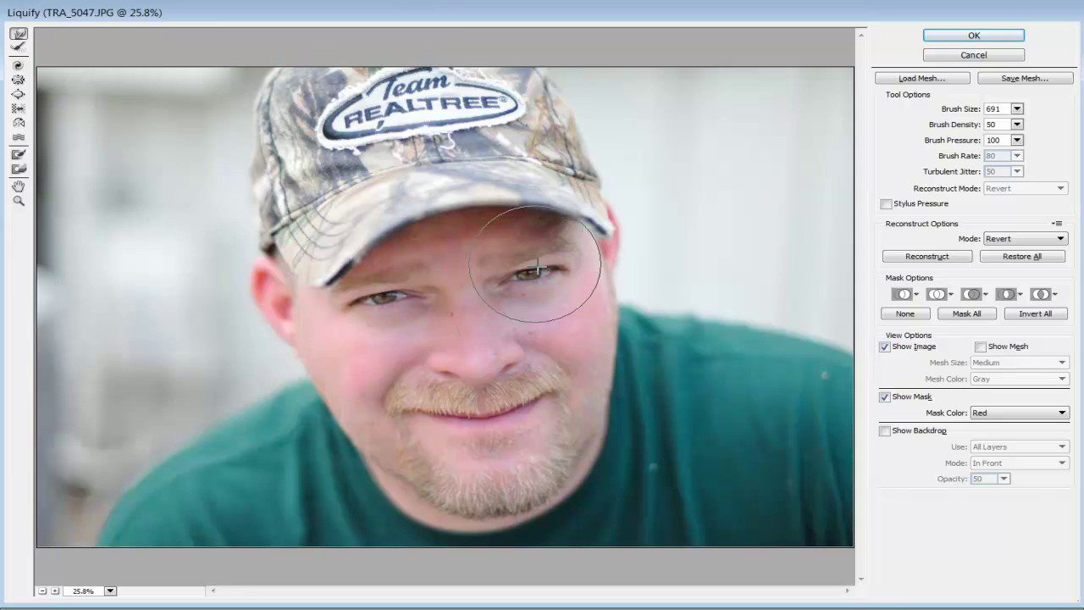
left_click_drag(533, 266, 536, 268)
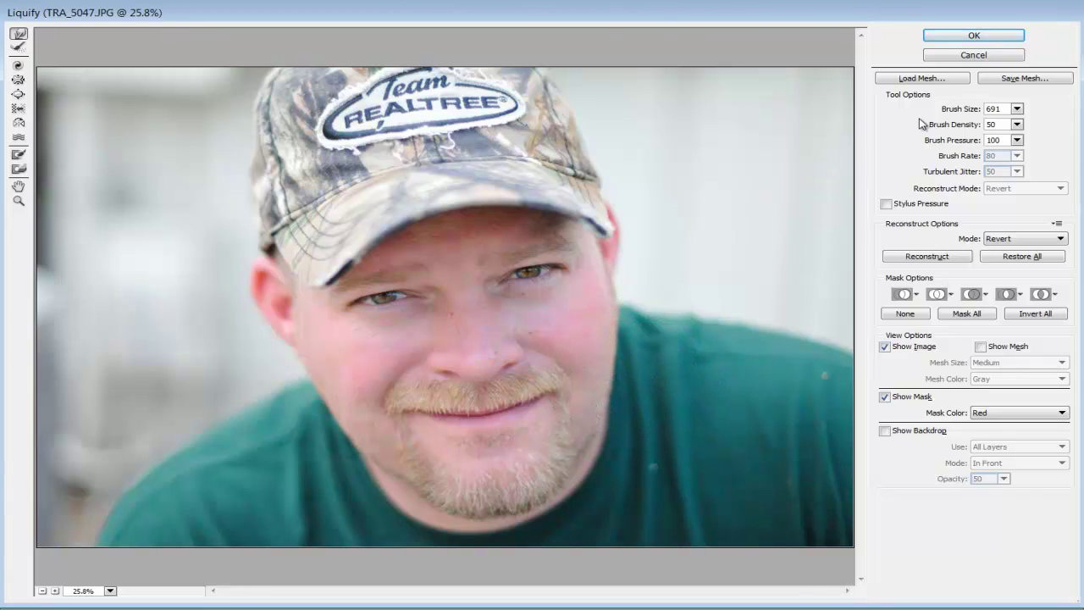
Step: Apply Liquify to Layer 1 and toggle its visibility twice to compare with the original
left_click(974, 36)
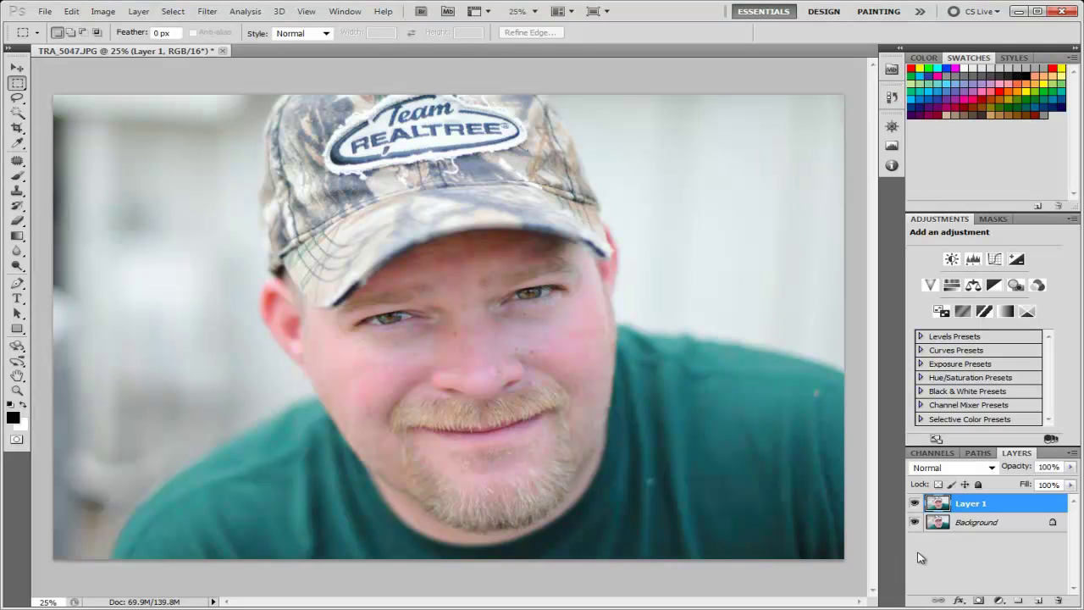
left_click(914, 503)
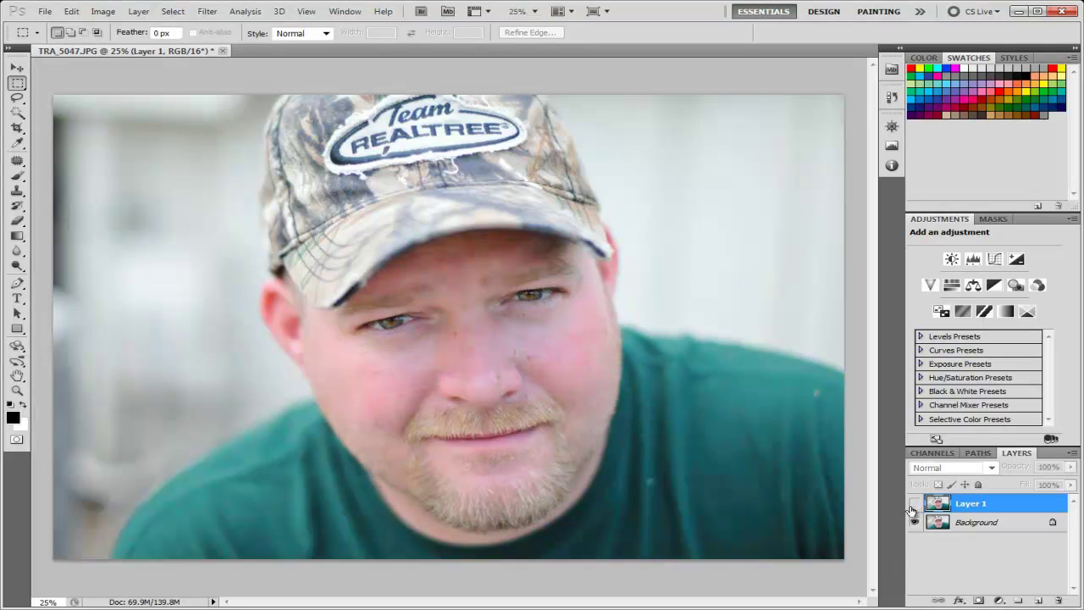
left_click(914, 504)
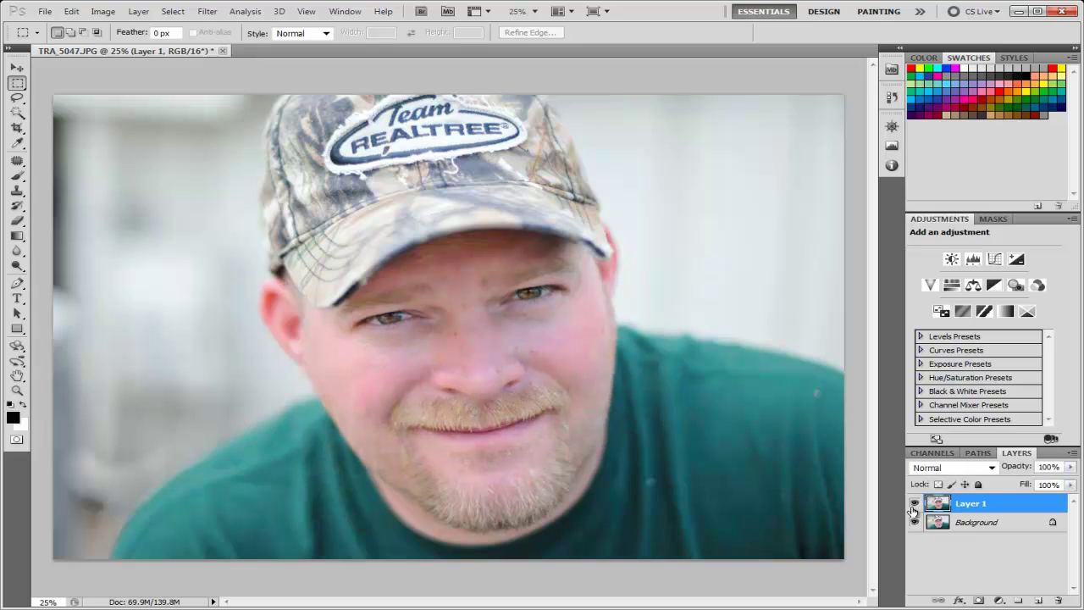
left_click(914, 505)
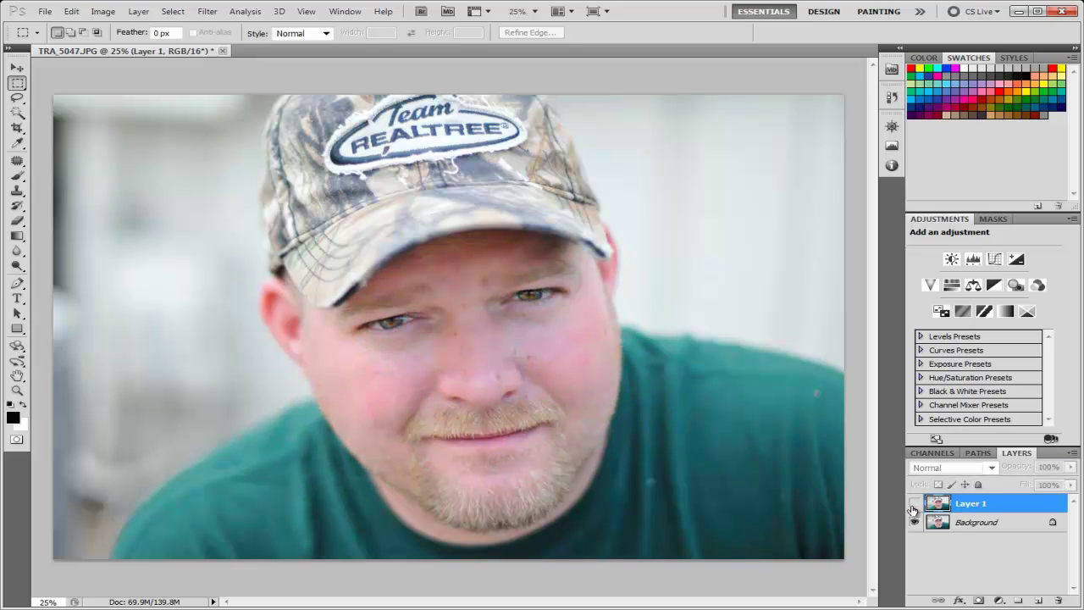
left_click(914, 504)
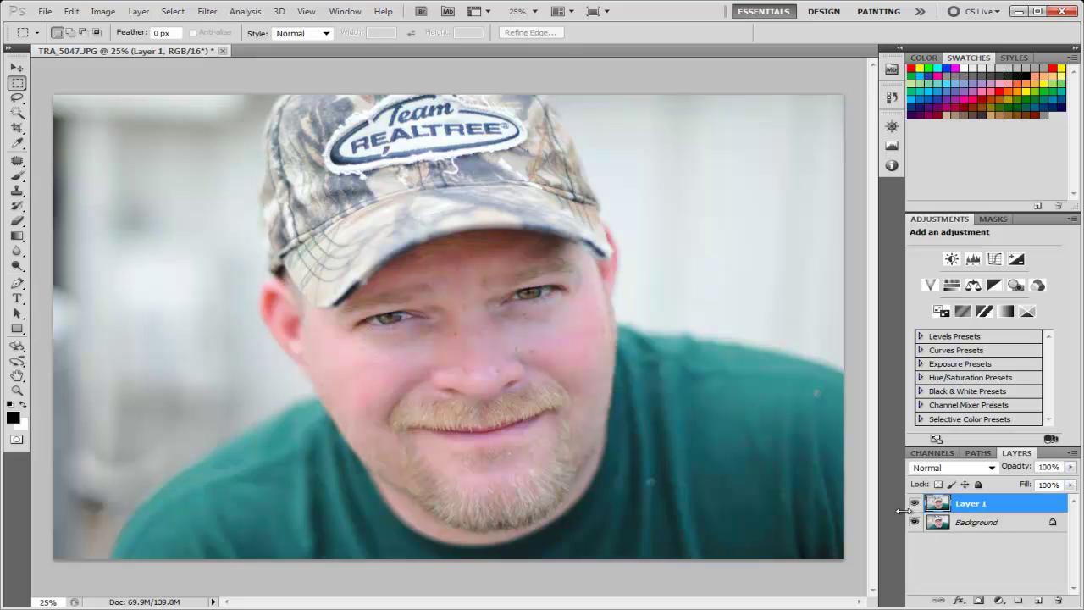